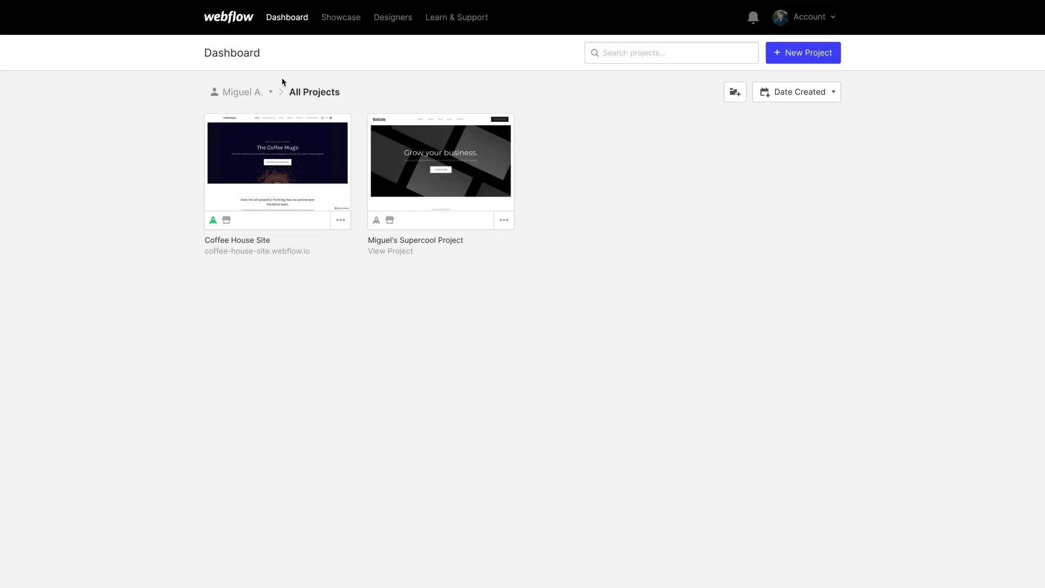
Step: Switch to the Our Team dashboard and open its Team Settings
left_click(273, 85)
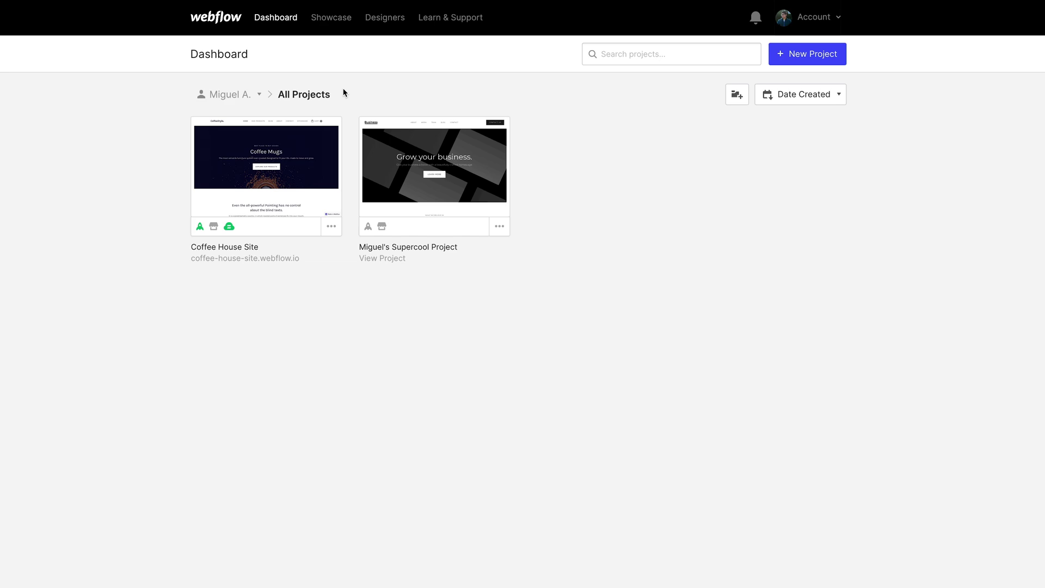
left_click(260, 95)
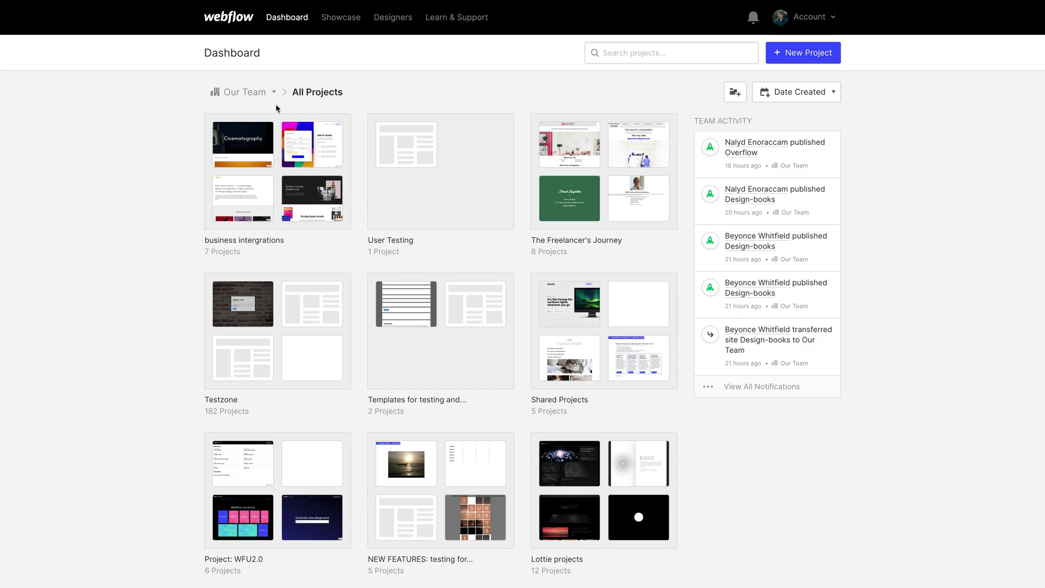
left_click(274, 92)
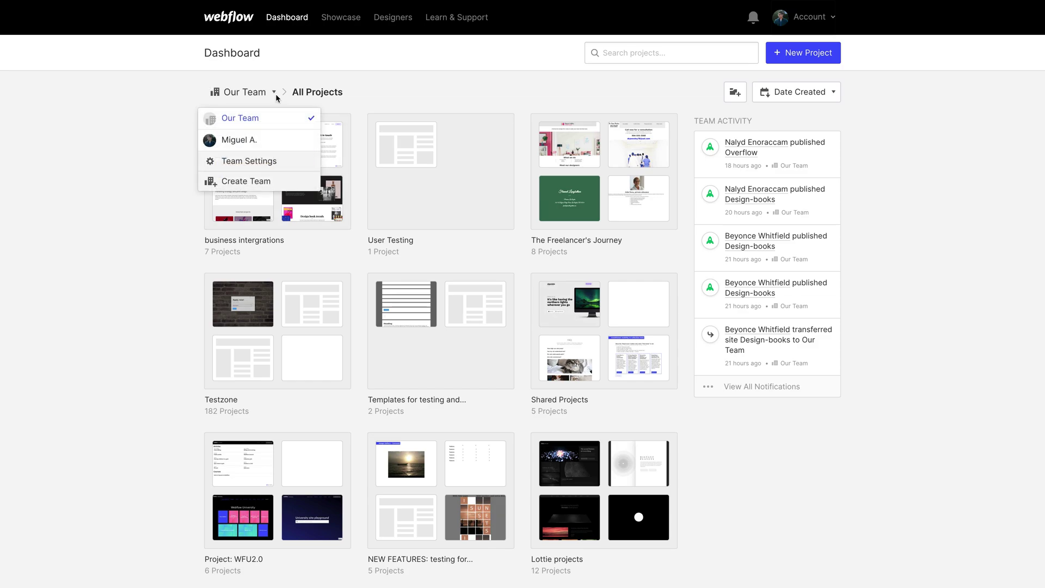
left_click(279, 161)
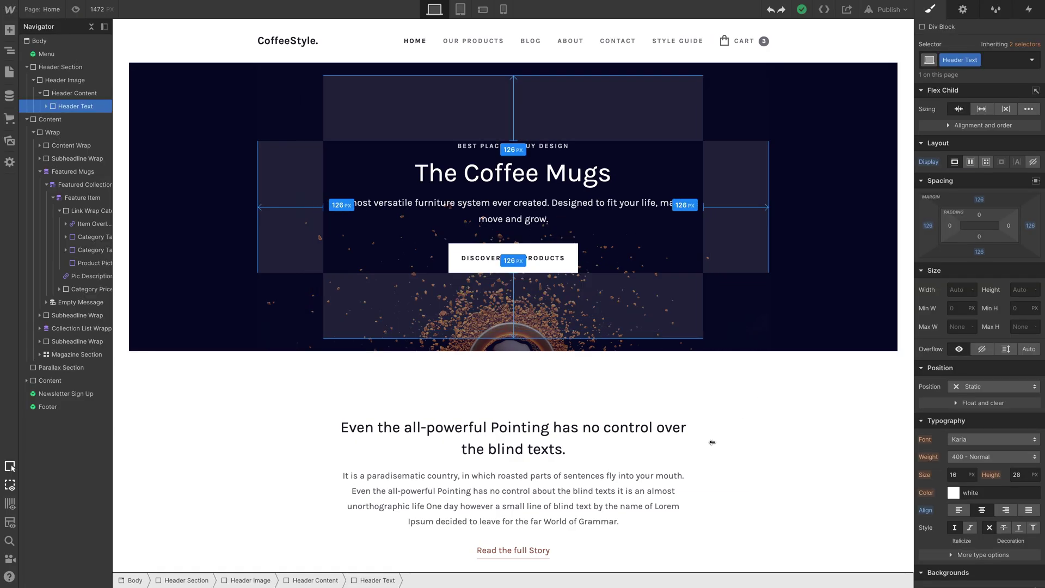
Step: Publish the site to its webflow.io domain, then return to the personal dashboard
left_click(884, 10)
left_click(835, 117)
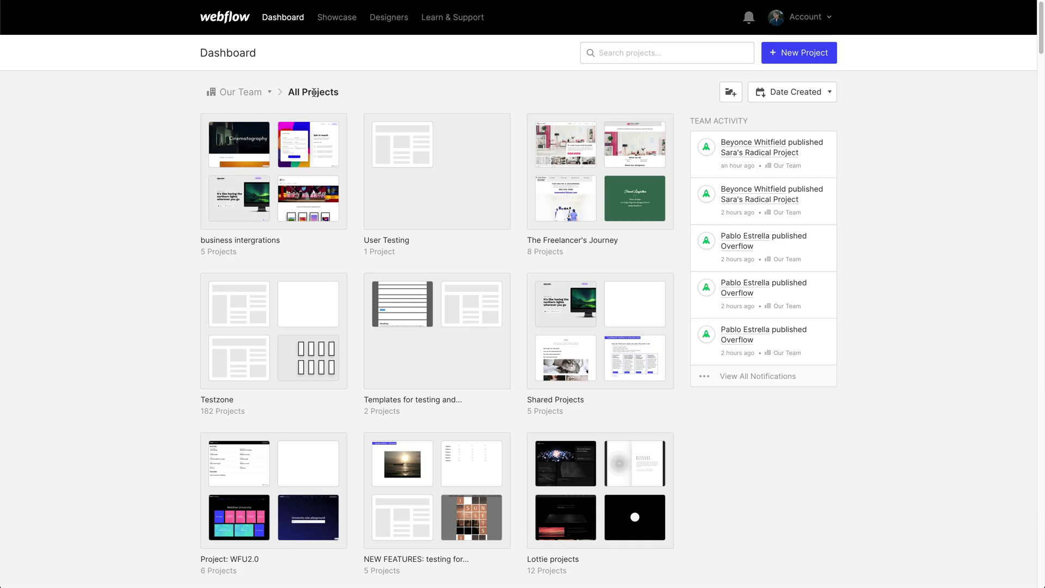
left_click(270, 93)
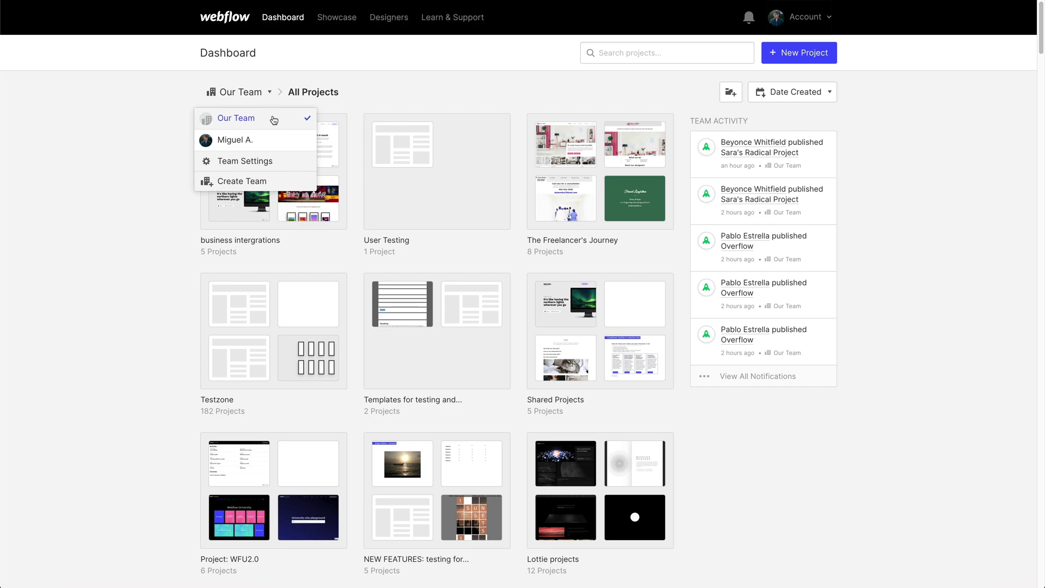
left_click(275, 140)
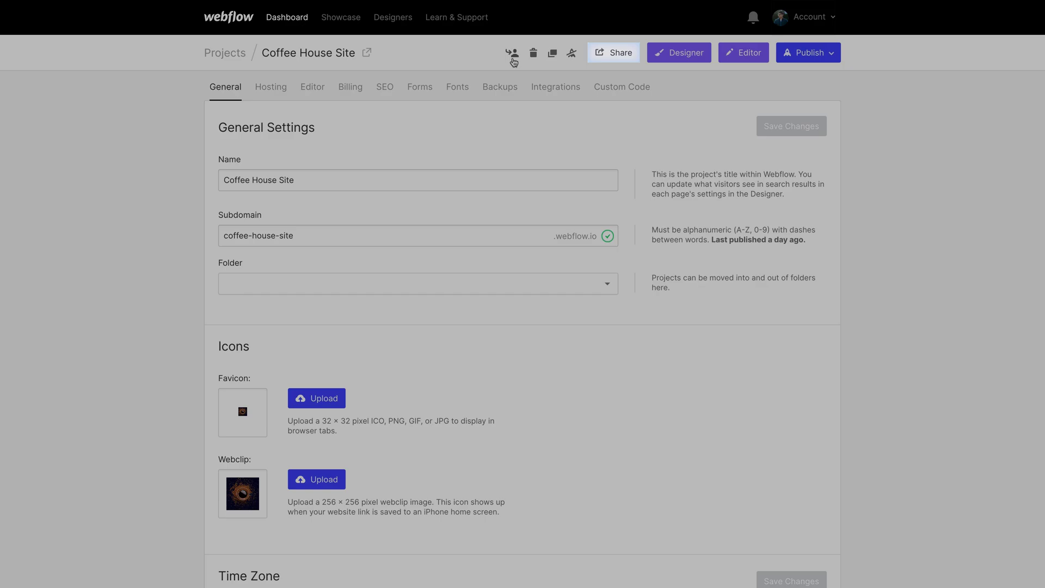
Step: View the Coffee House Site transfer and read-only sharing options from its settings page
left_click(510, 52)
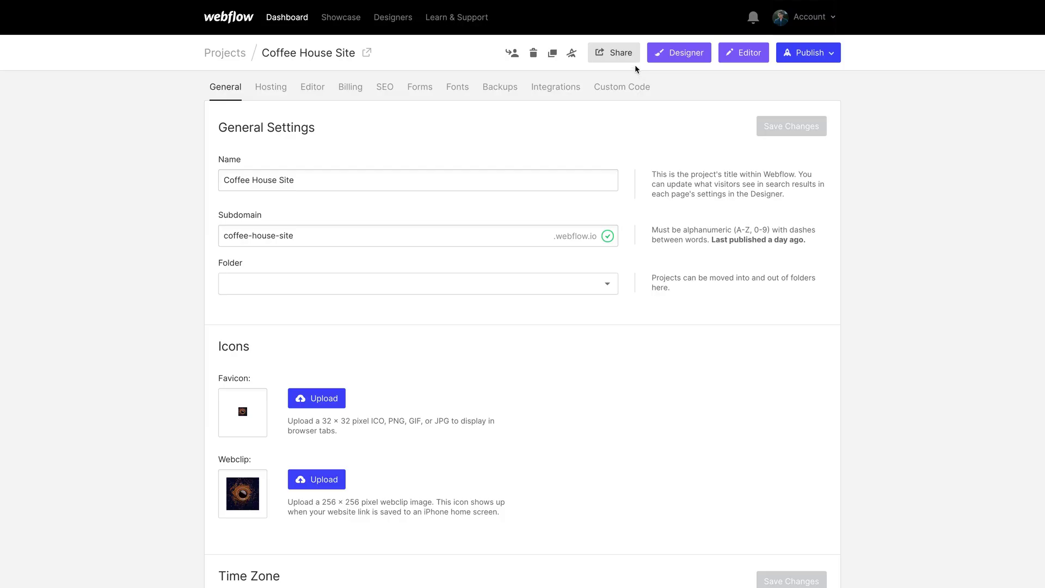
left_click(633, 58)
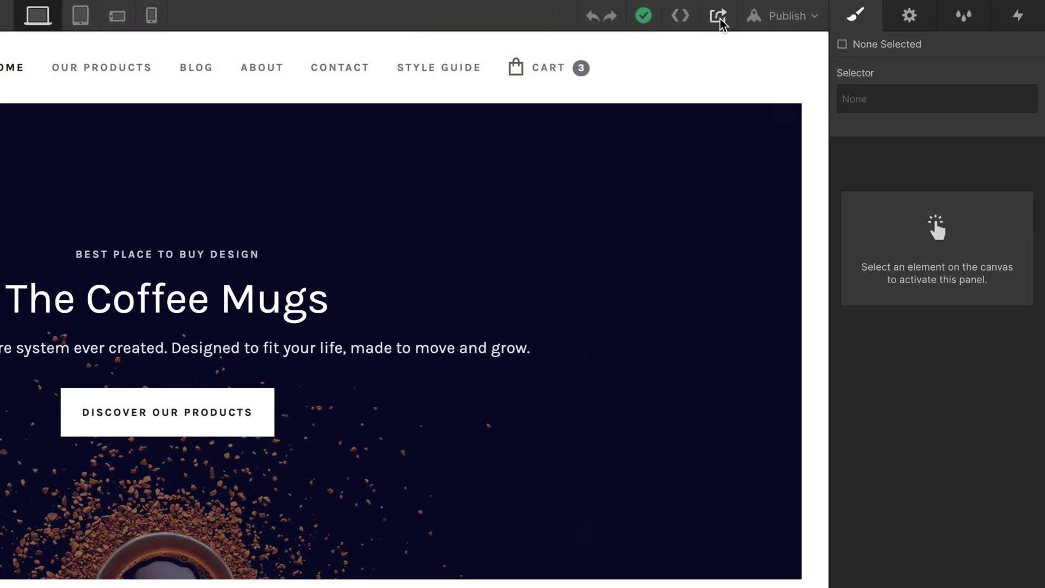
Step: Switch on the Designer's Share read-only link toggle
left_click(720, 18)
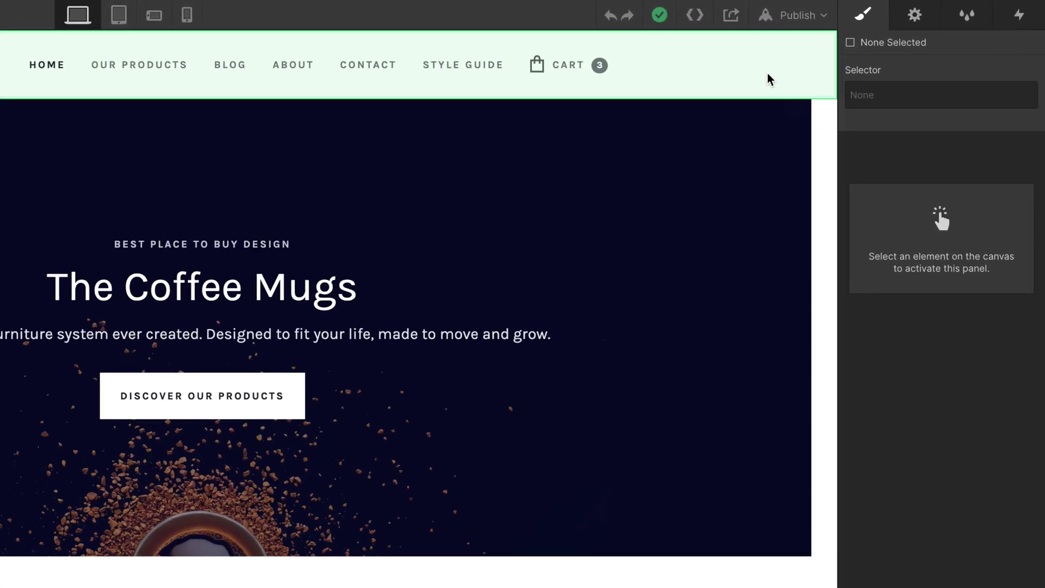
left_click(727, 16)
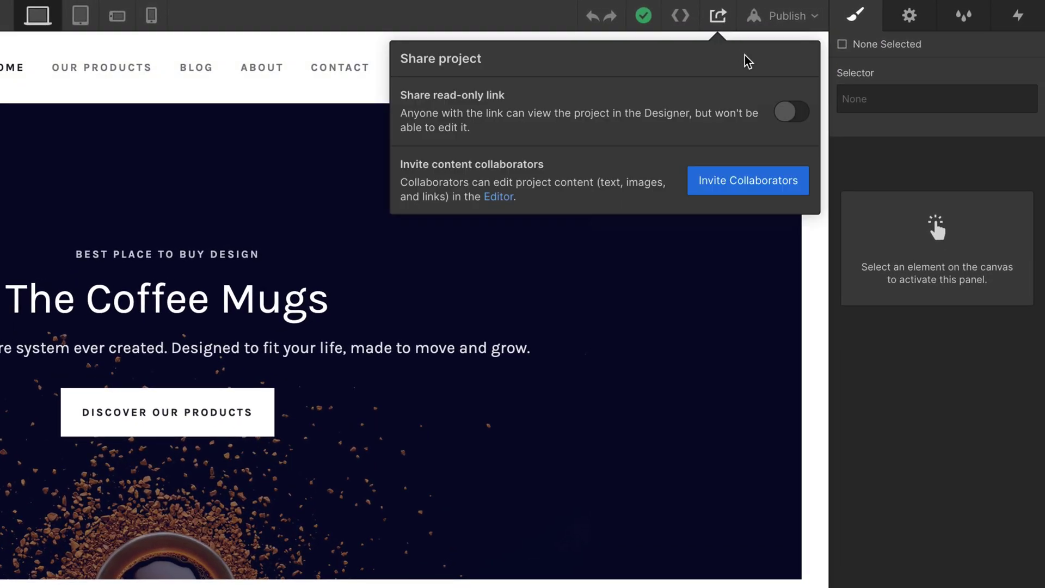
left_click(788, 110)
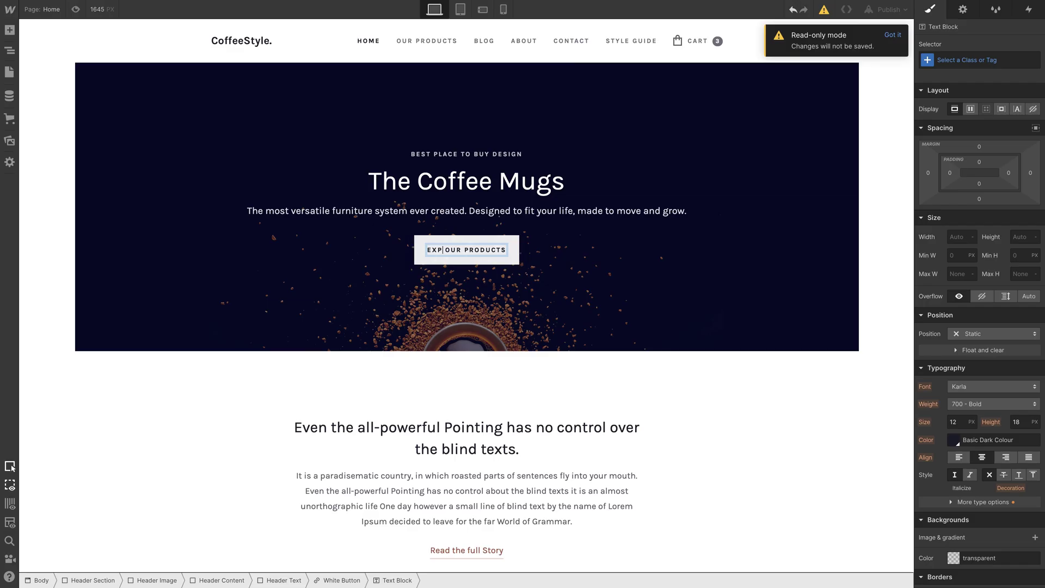
Step: Change the hero button's first word to 'Discover', making it 'DISCOVER OUR PRODUCTS'
key("Delete")
key("Delete")
type("Discover")
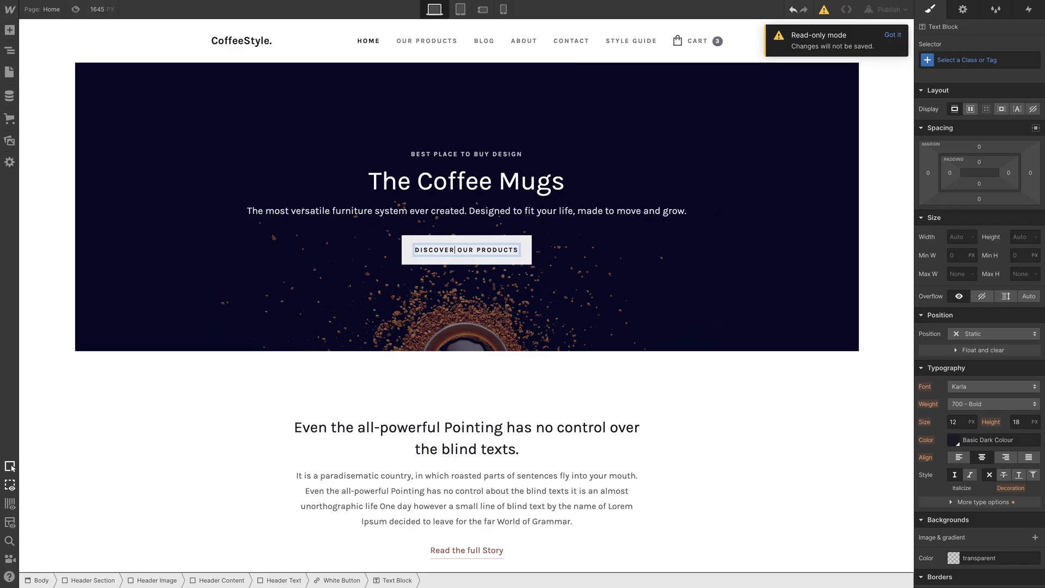
left_click(477, 273)
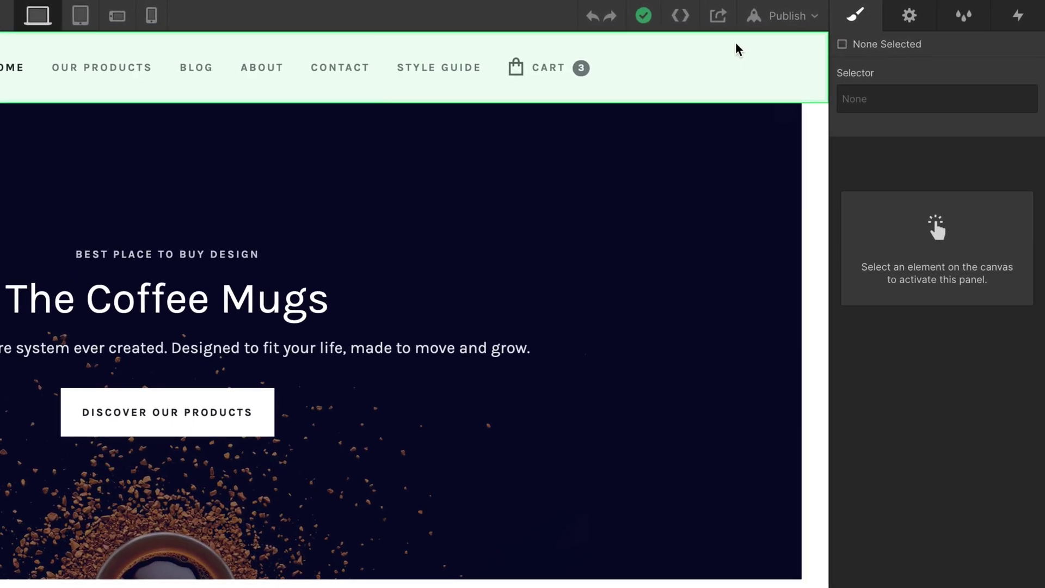
Step: In the Editor, prefix the hero heading with 'The' to read 'The Coffee Mugs', then start account sign-up
left_click(718, 16)
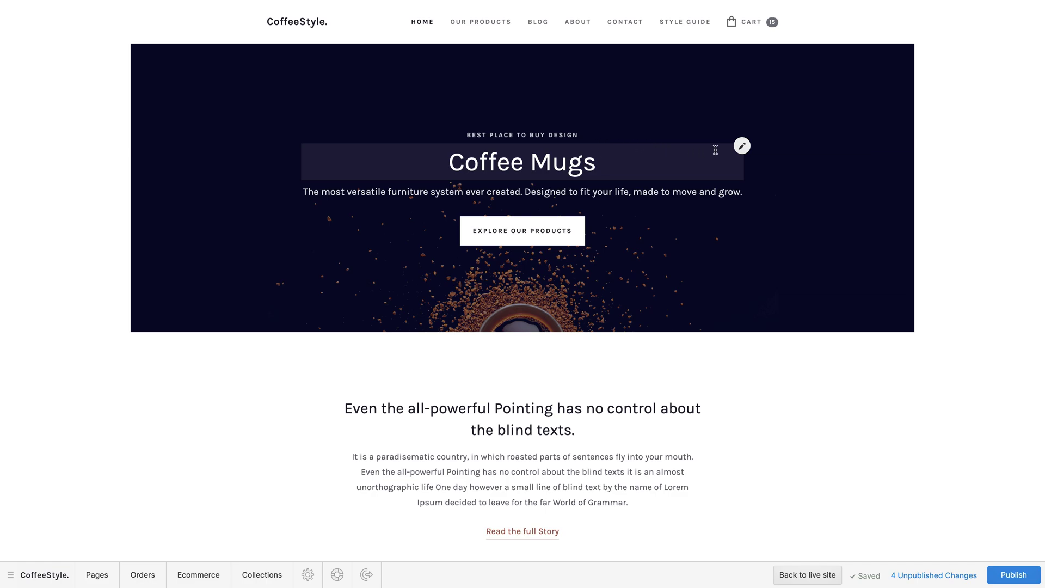
left_click(749, 148)
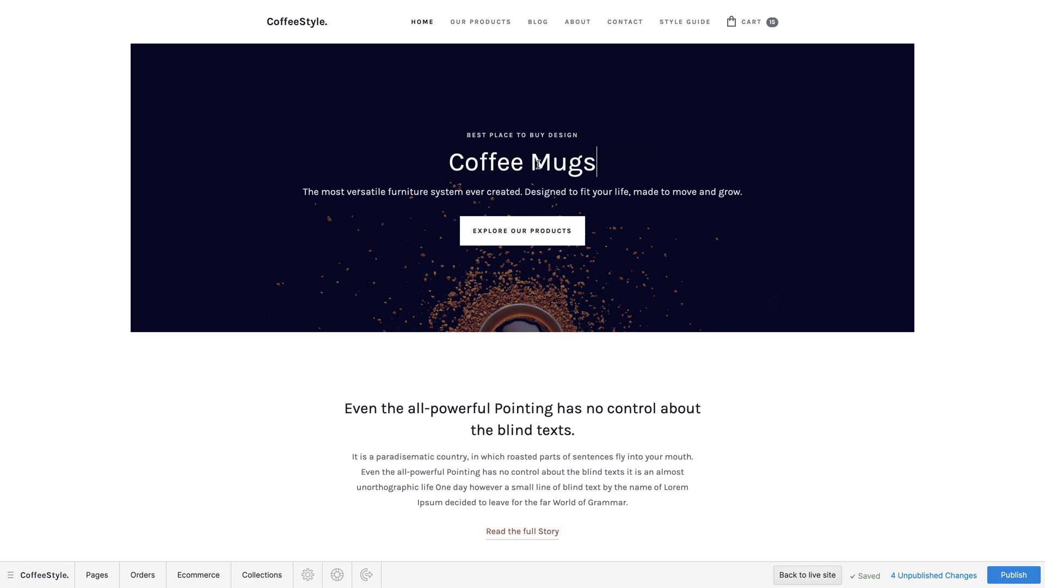
left_click(449, 162)
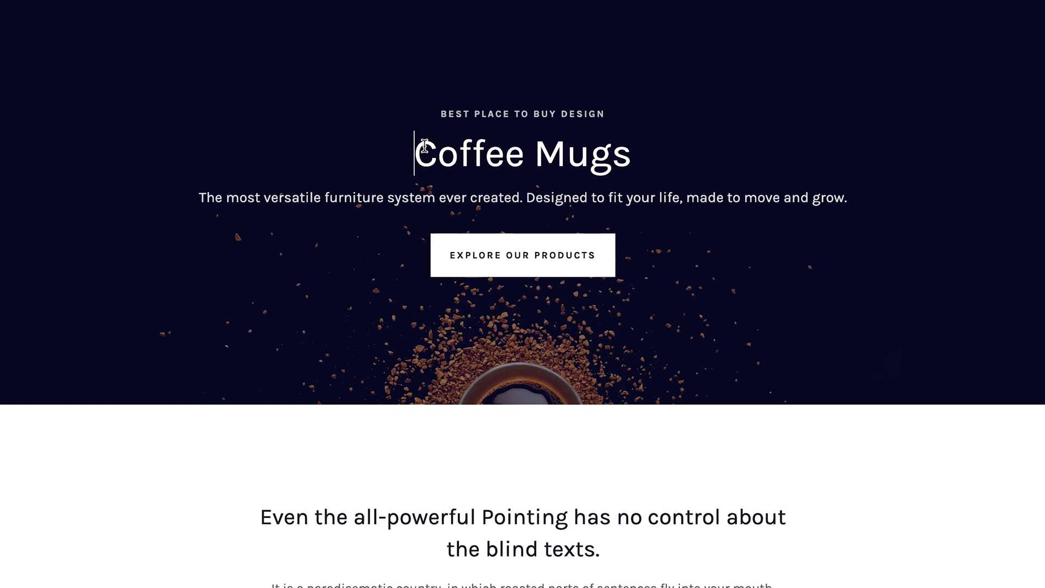
type("The")
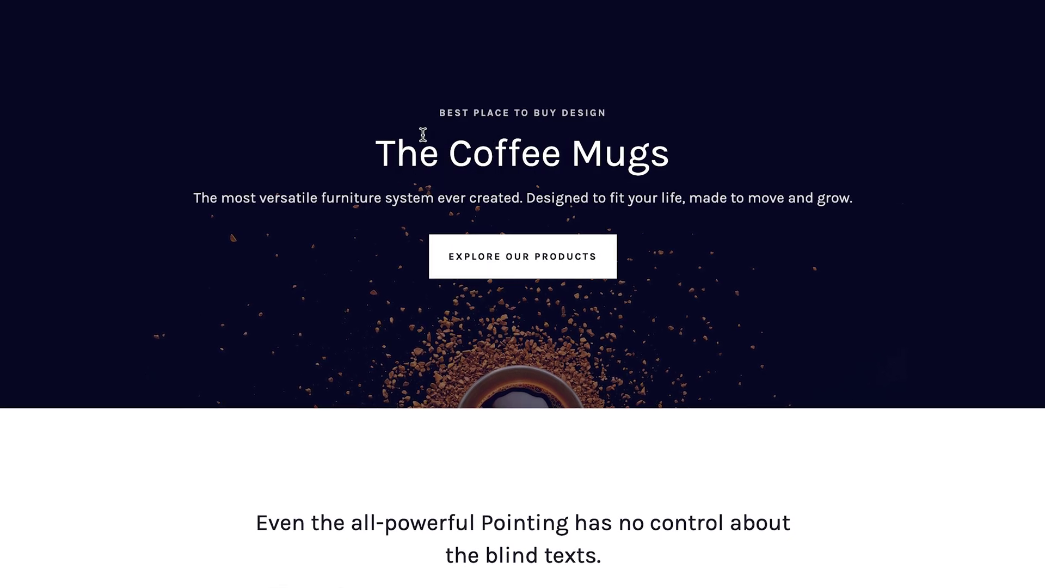
left_click(594, 254)
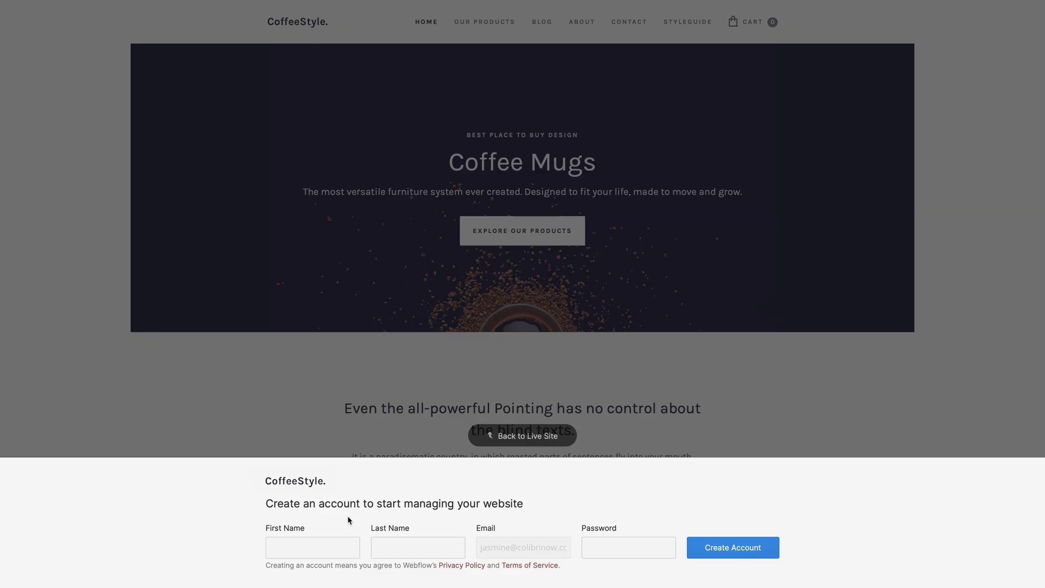
left_click(331, 541)
Step: Enter the collaborator's first name in the sign-up banner, moving on to last name and password
type("Jasmine")
key("Tab")
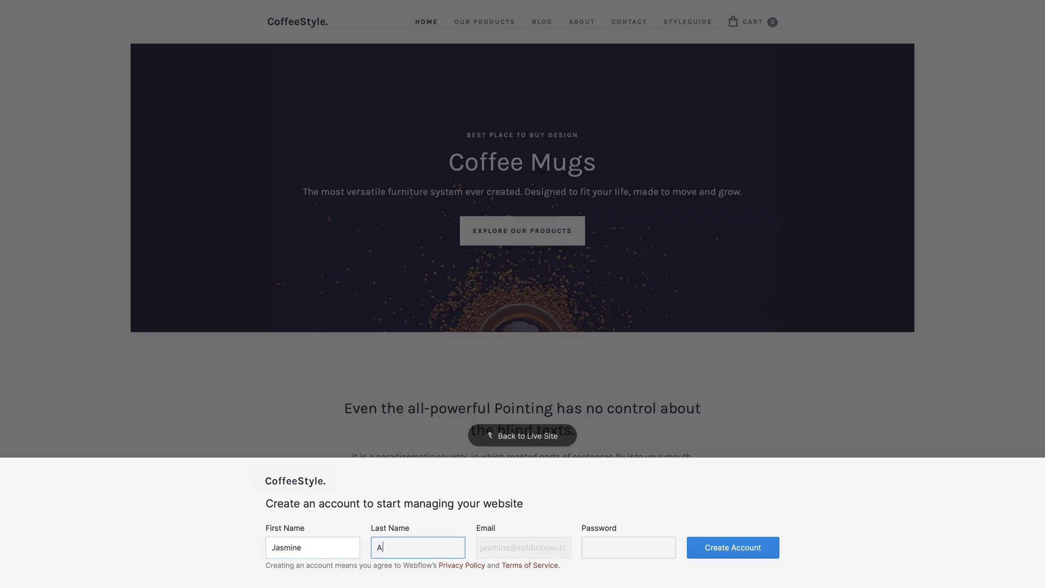
left_click(588, 547)
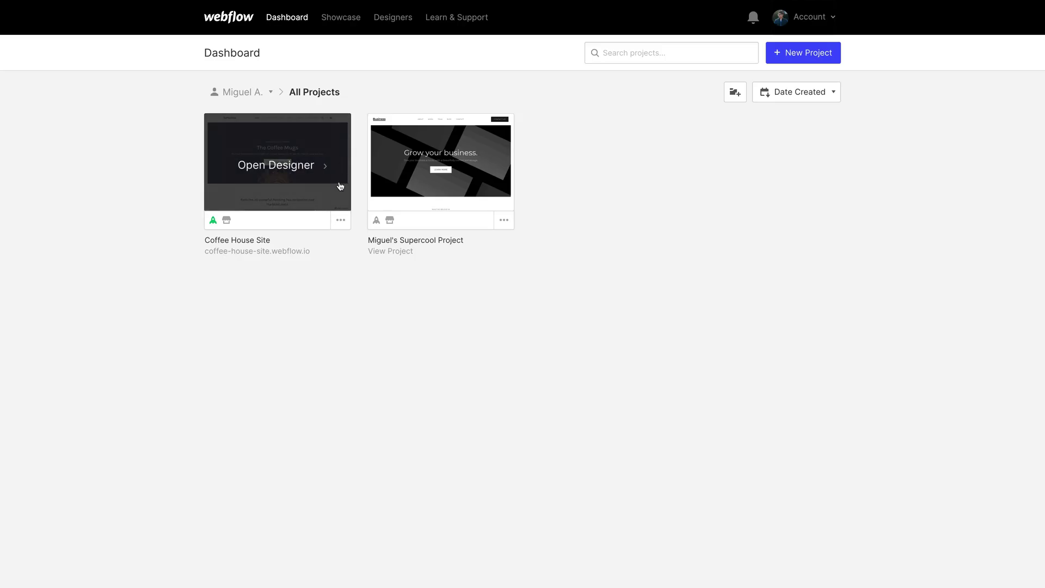
Step: From the Coffee House Site card's Settings, open Transfer and enter the recipient user's e-mail
left_click(341, 219)
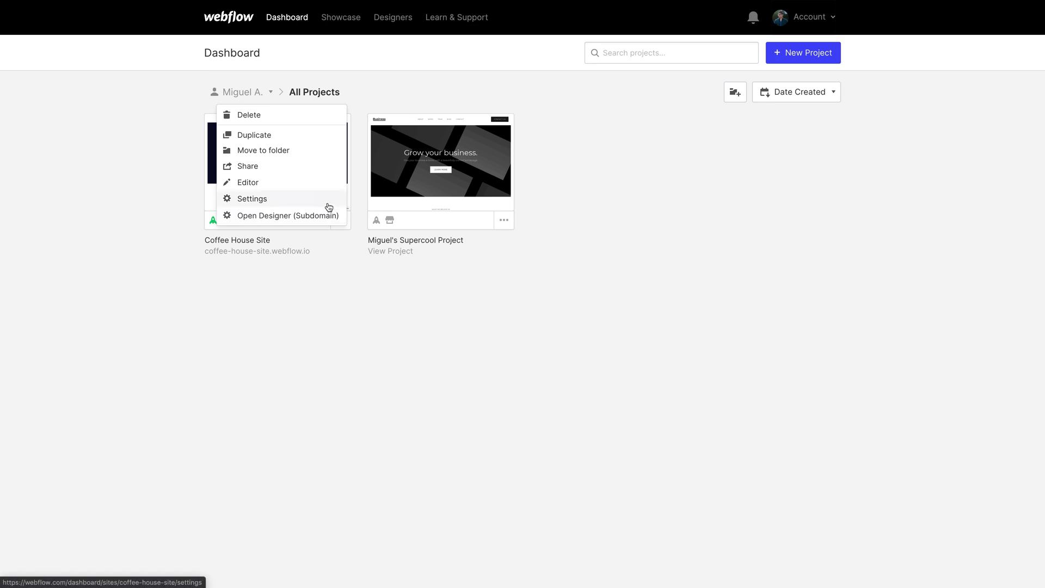
left_click(327, 199)
left_click(513, 53)
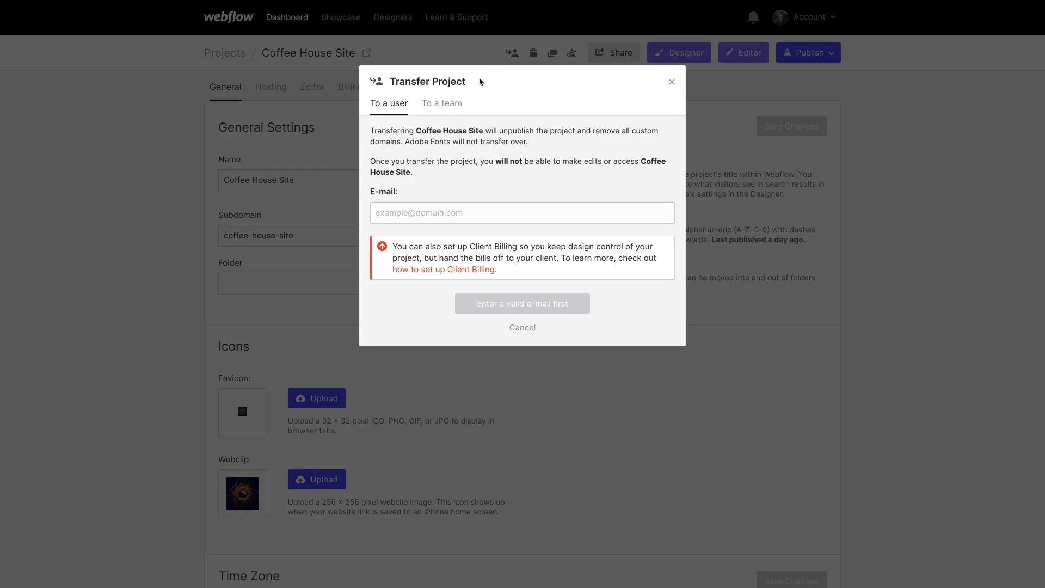
left_click(456, 106)
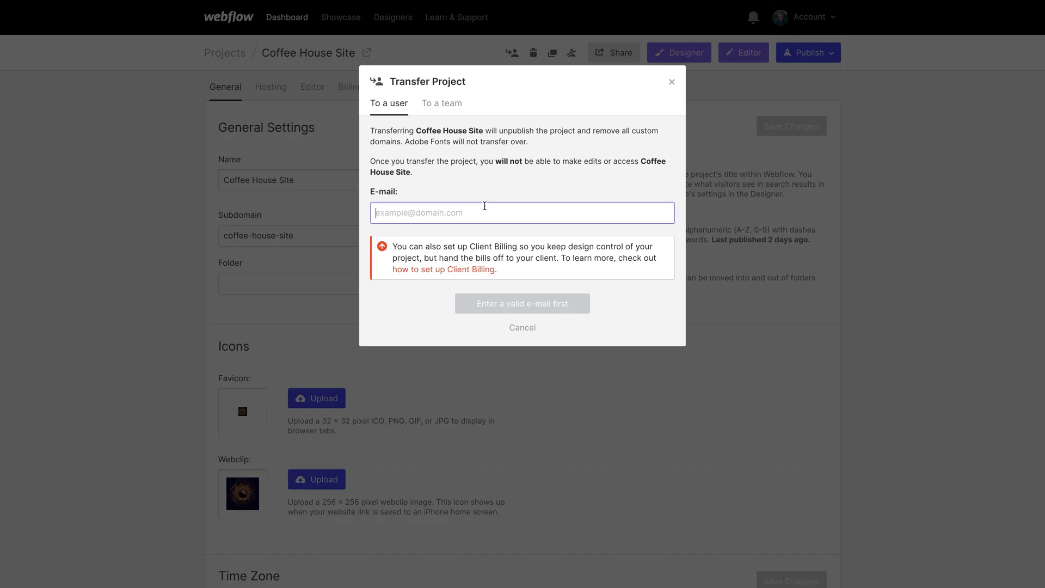
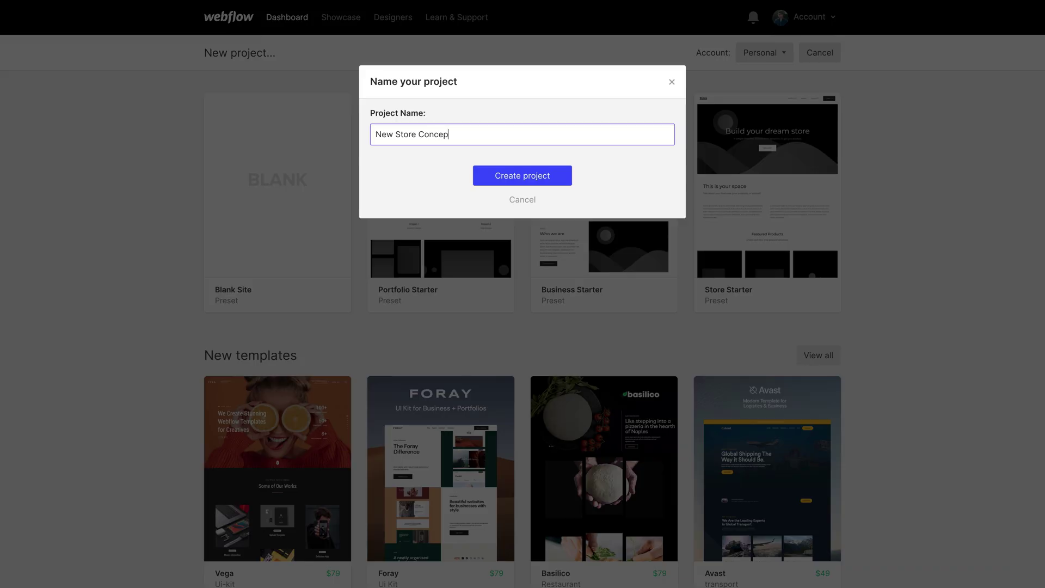
Step: Create the New Store Concept project and set Our Team as the Coffee House Site transfer destination
type("t")
key("Return")
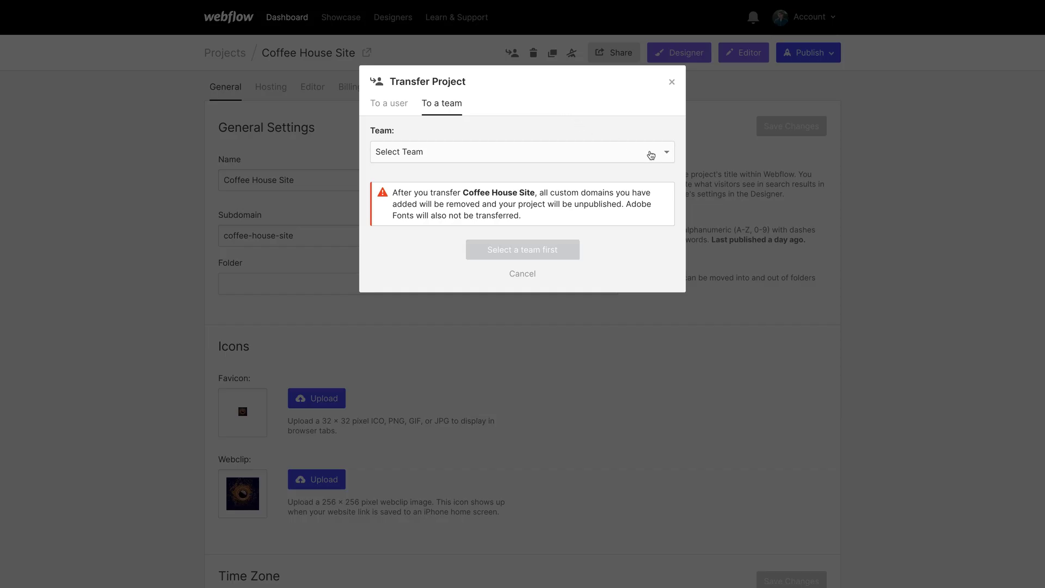
left_click(648, 155)
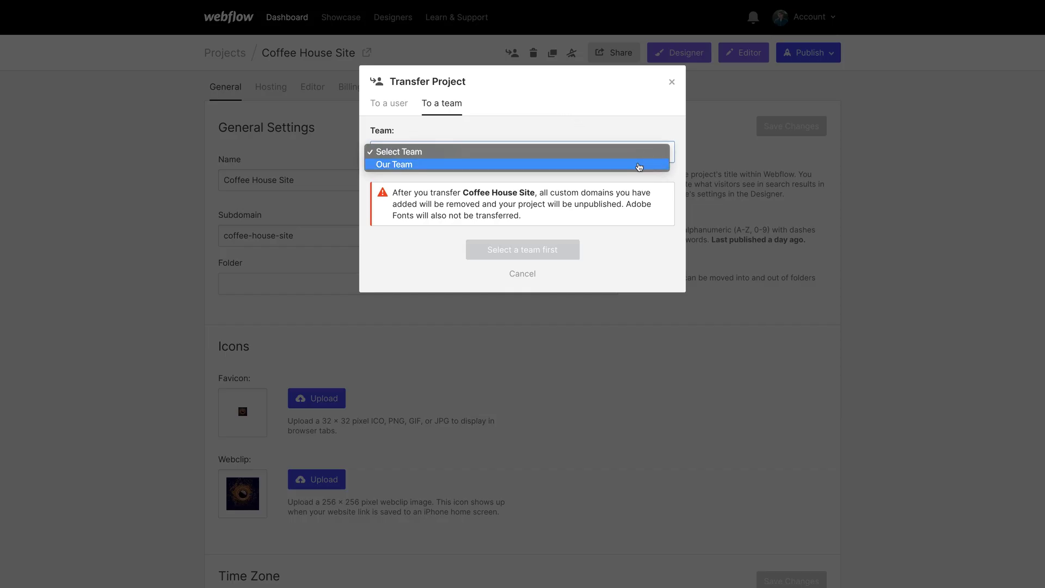
left_click(639, 166)
left_click(639, 166)
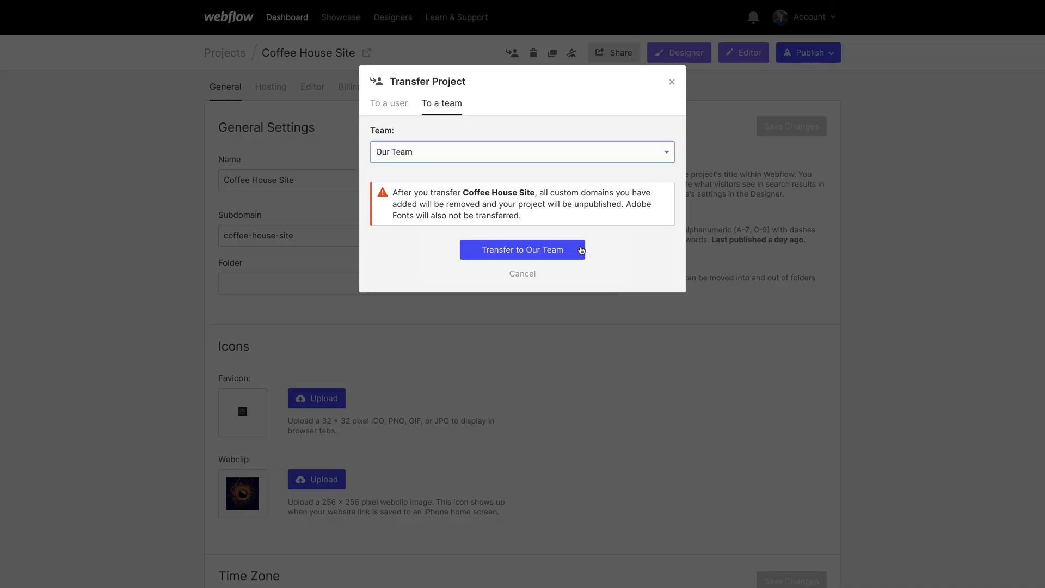